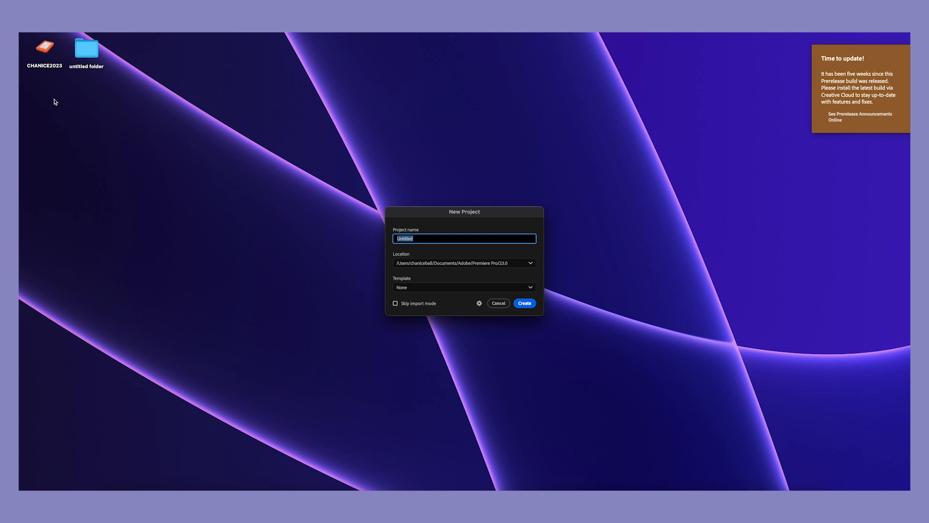
Step: Create a new project named Practice and skip importing media into it
type("Practice")
left_click(525, 303)
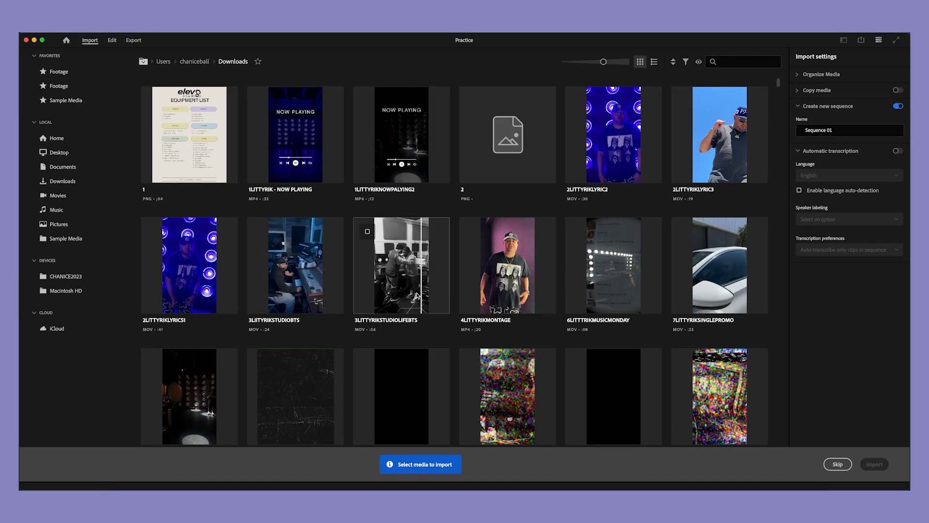
scroll(412, 292, "down", 1)
scroll(413, 293, "down", 20)
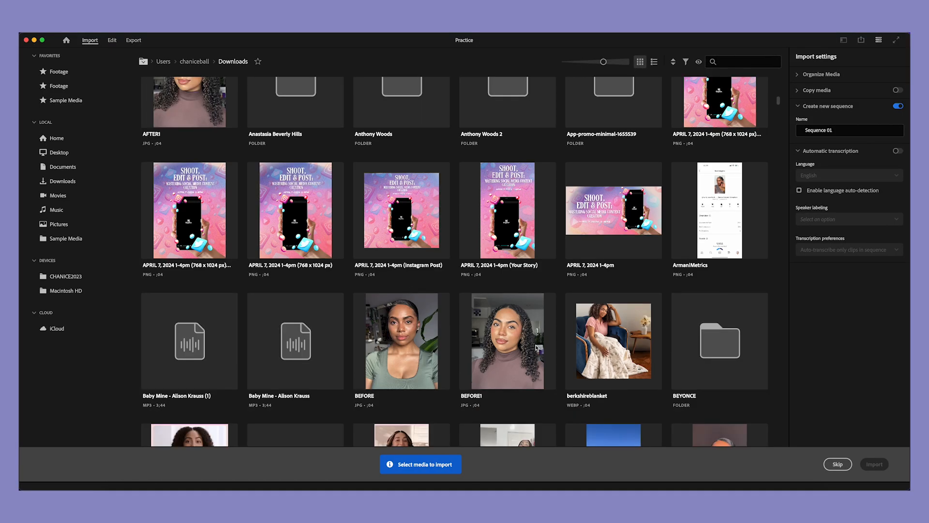
left_click(841, 467)
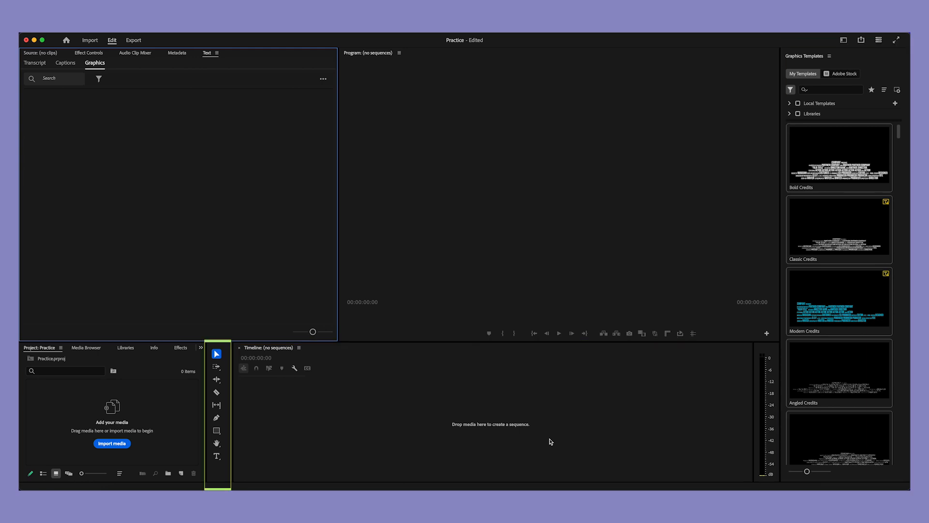
Step: Import AmazonDoor.mp4, Couch before Delivery.mp4 and Sasha 1 .mp4 from the BOOTYFUL folder into the project
left_click(136, 368)
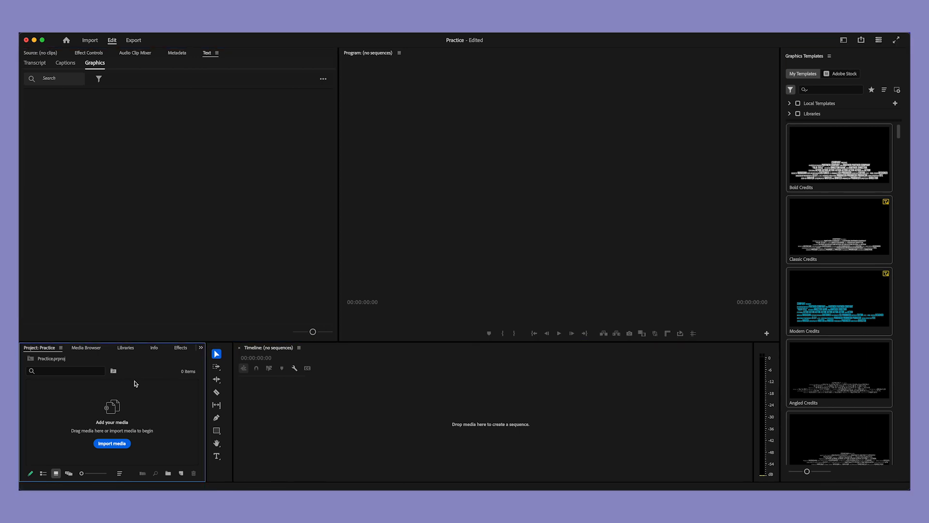
left_click(115, 445)
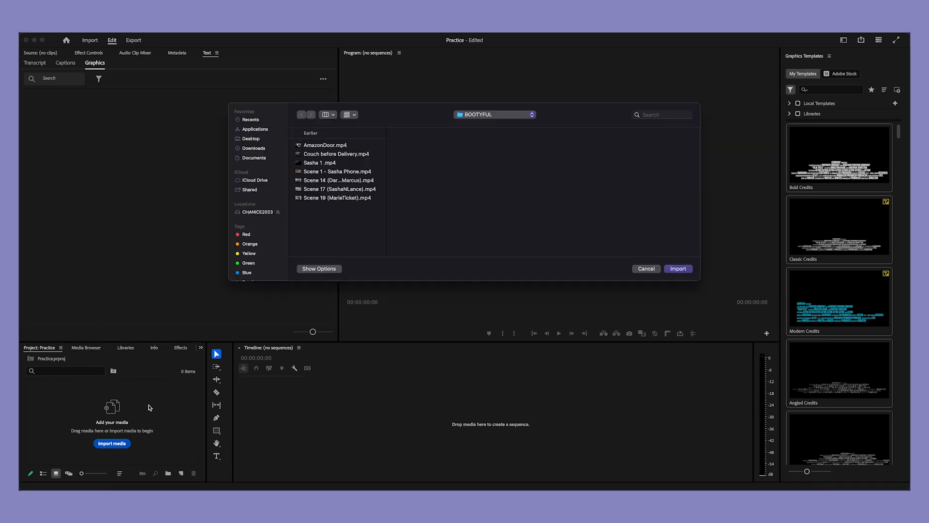
left_click(331, 146)
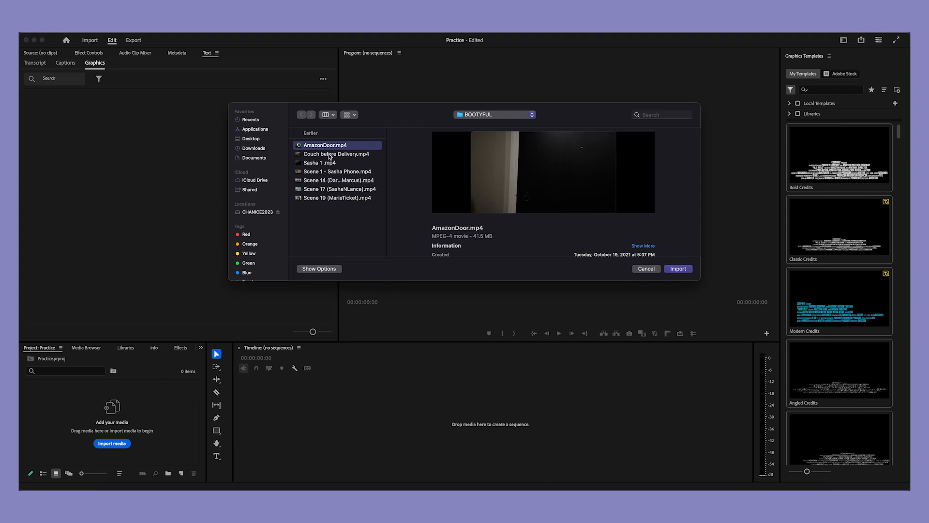
left_click(329, 154, "shift")
left_click(328, 163, "shift")
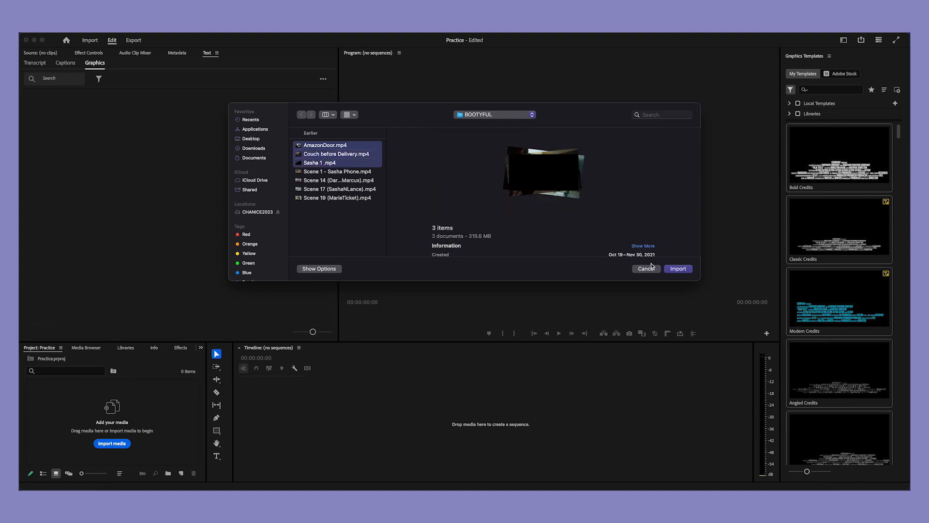
left_click(676, 271)
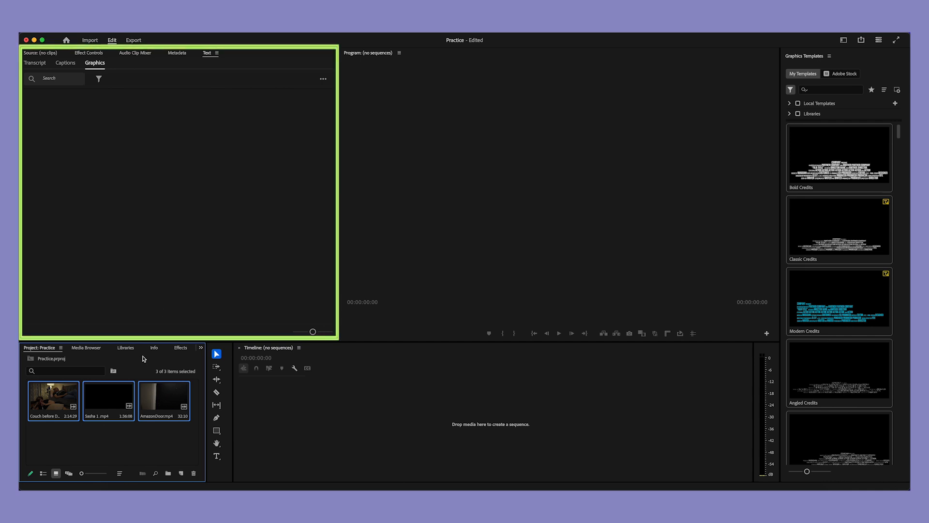
Step: Preview Couch before Delivery.mp4 in the Source monitor and place its video in the empty timeline as a new sequence
double_click(39, 405)
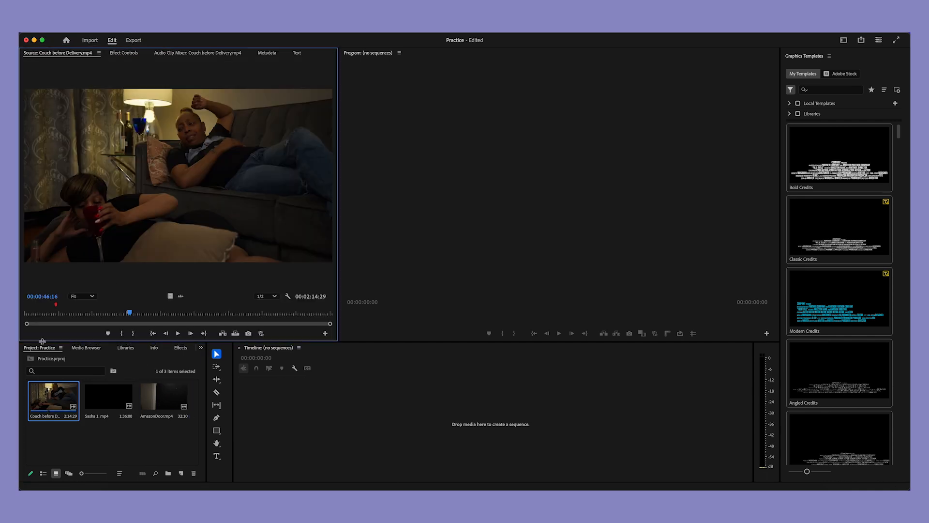
left_click_drag(28, 313, 121, 313)
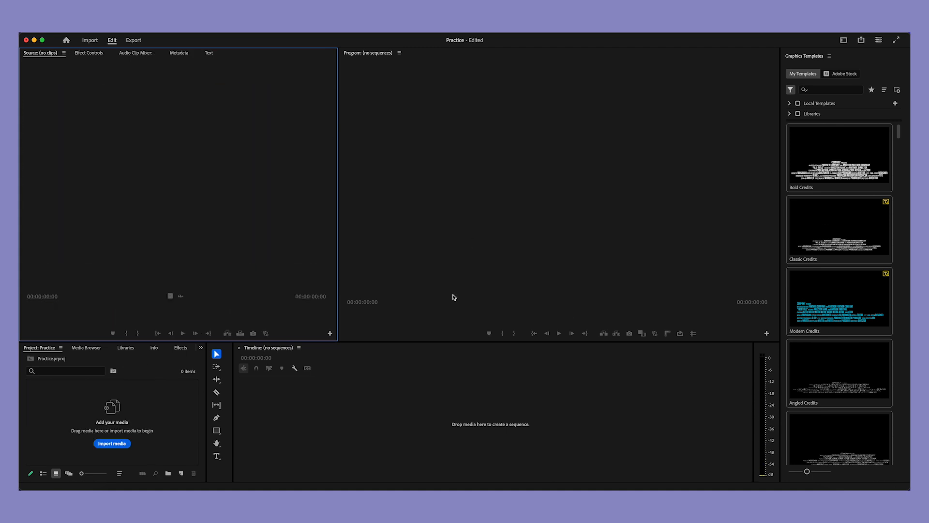
left_click(315, 424)
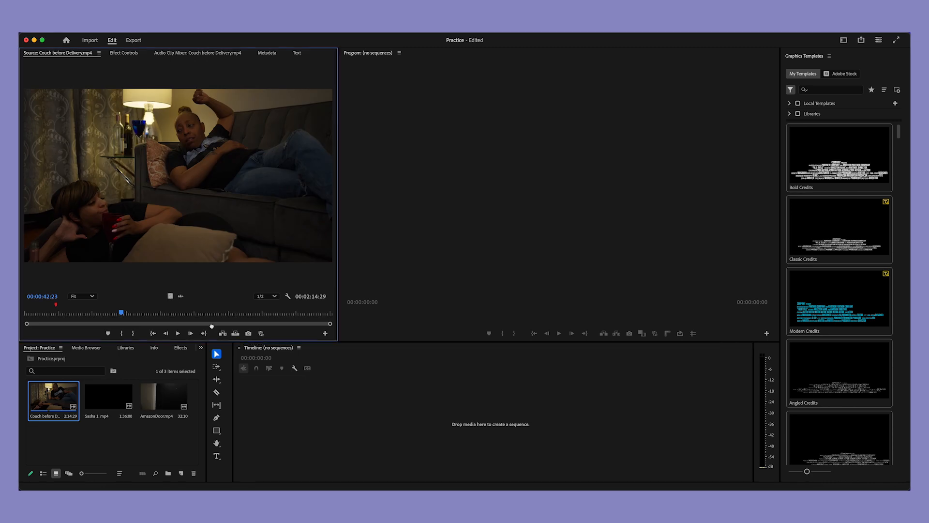
left_click_drag(322, 391, 346, 402)
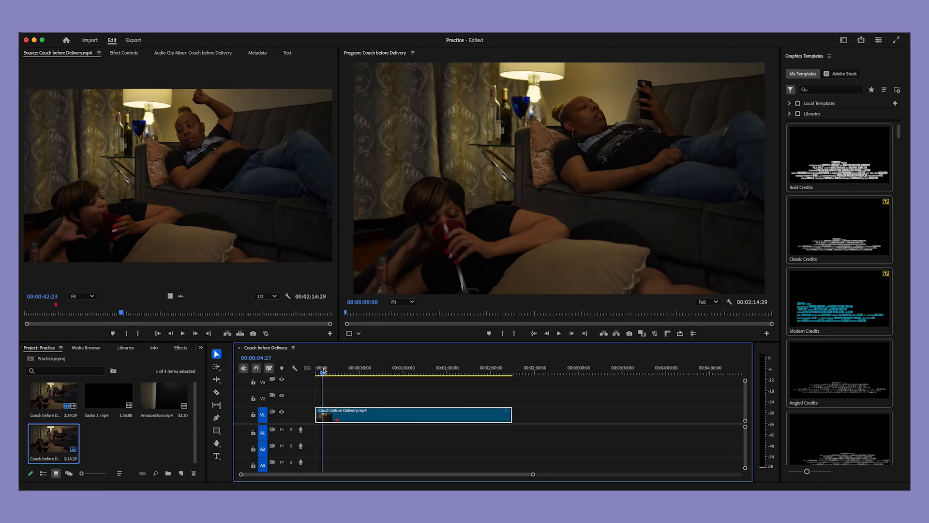
left_click(364, 370)
left_click_drag(372, 371, 341, 371)
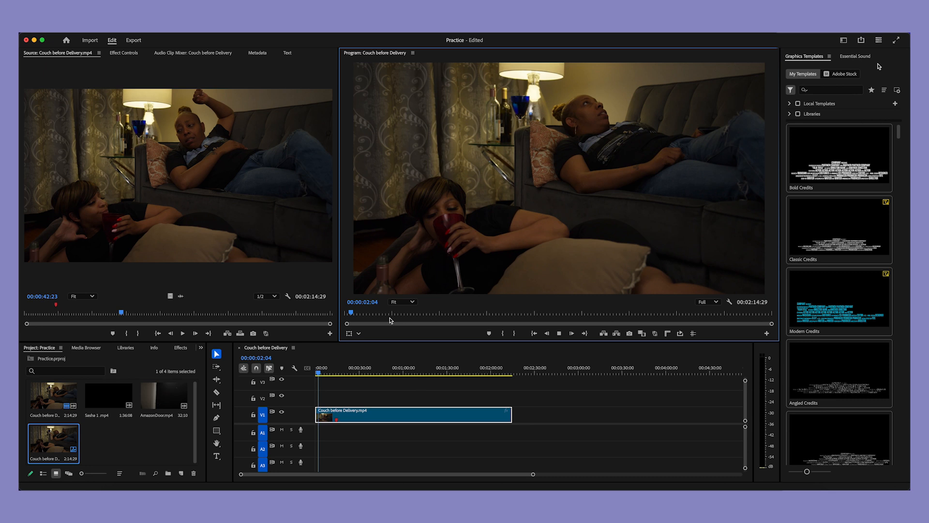
Step: Look through the Essential Sound options, the graphics templates and the list of available workspaces
left_click(865, 57)
left_click(816, 58)
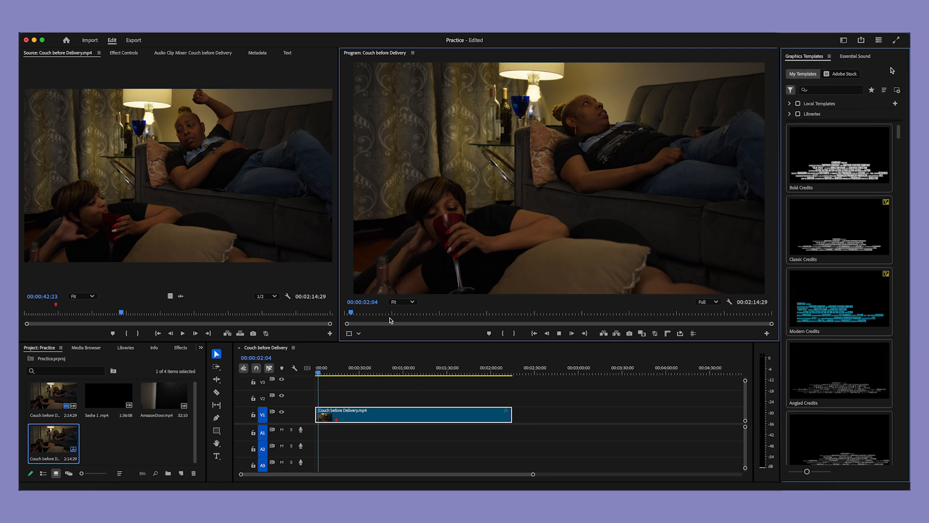
scroll(845, 157, "down", 10)
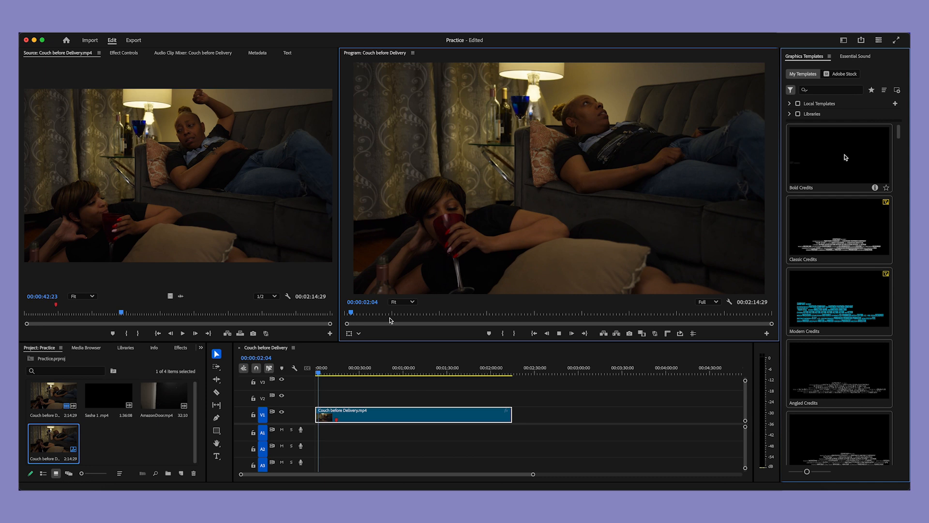
scroll(844, 157, "up", 10)
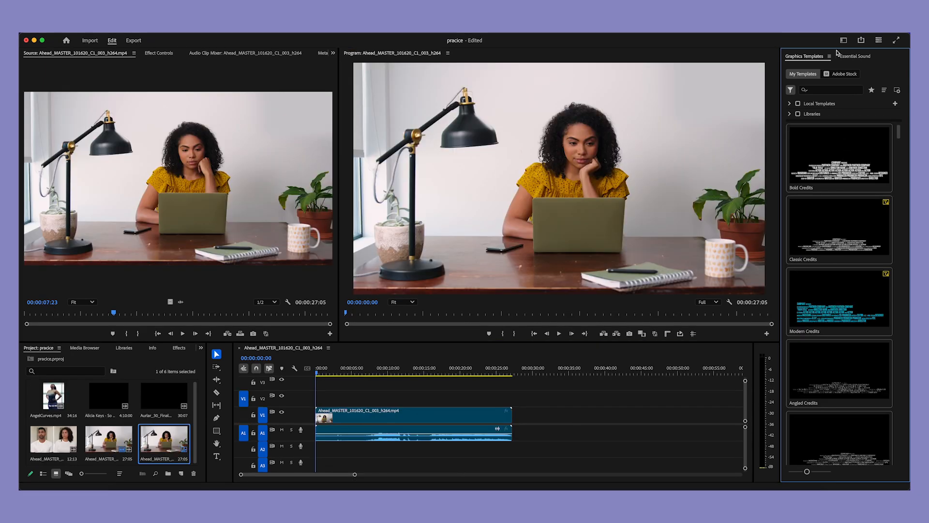
left_click(843, 40)
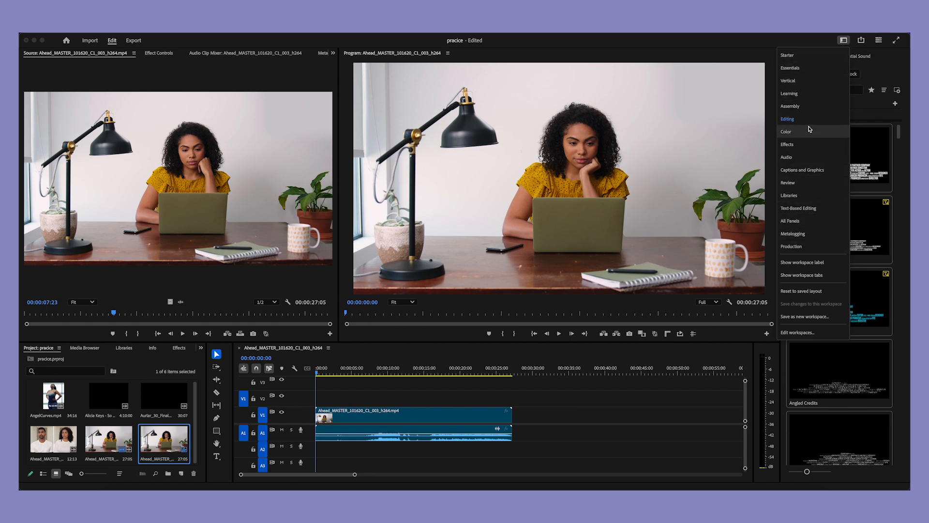
left_click(885, 67)
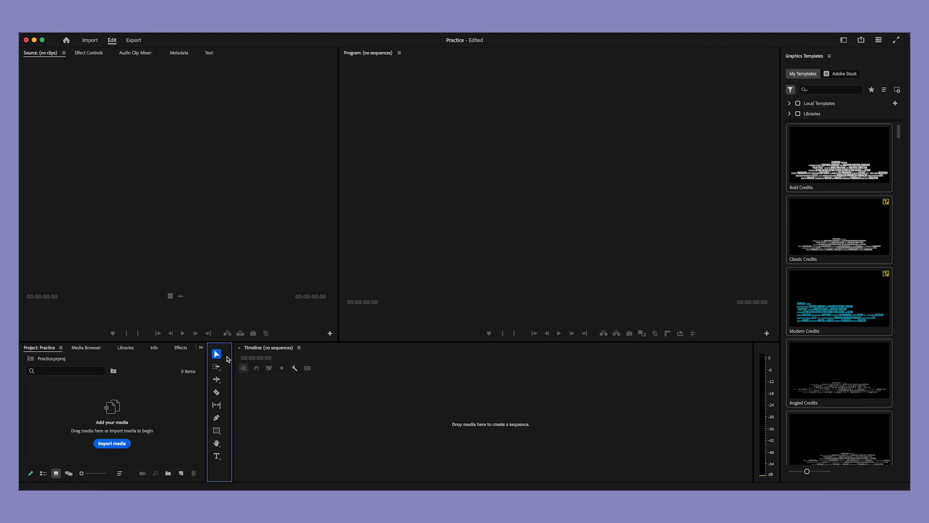
Step: Import the two Ahead_MASTER clips, the Alicia Keys video, AngelCurves.mp4 and Aurlar_30_Final.mp4 from the VIDEO REELS folder
left_click(122, 444)
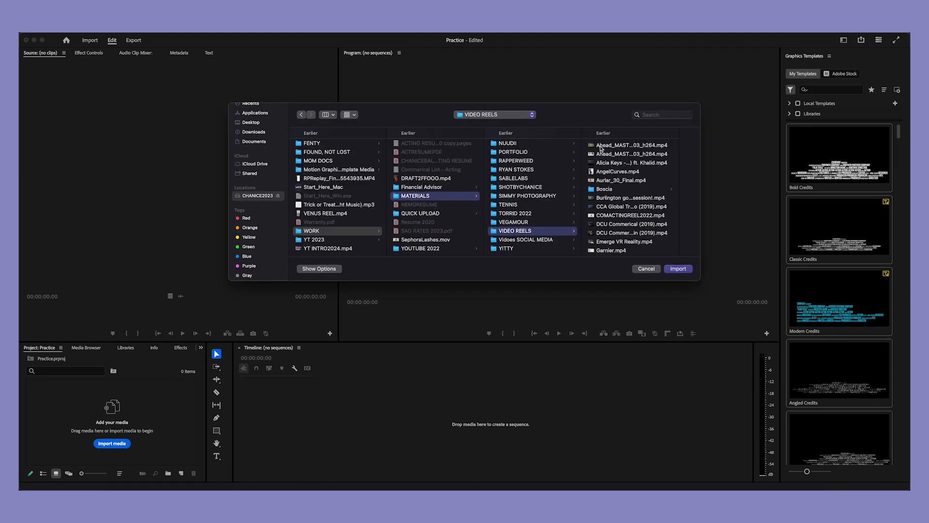
left_click(600, 146)
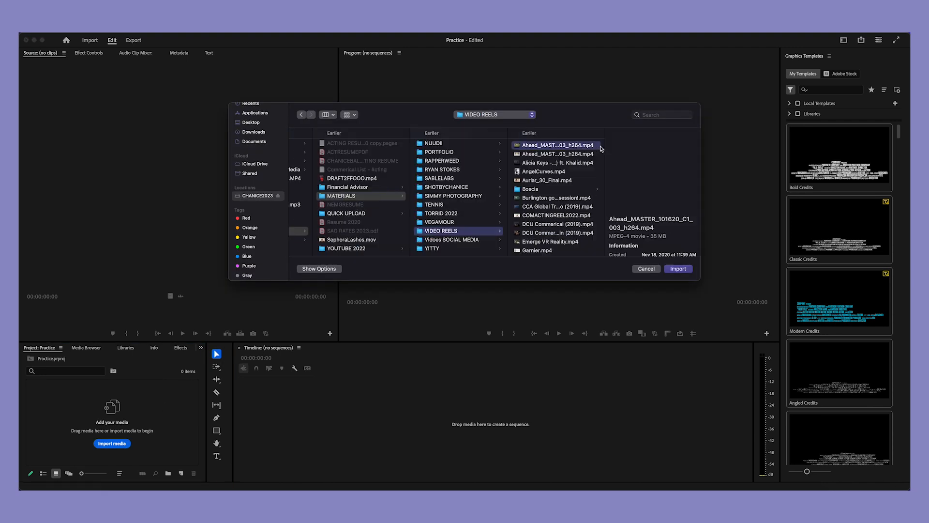
left_click(573, 155, "shift")
left_click(566, 163, "shift")
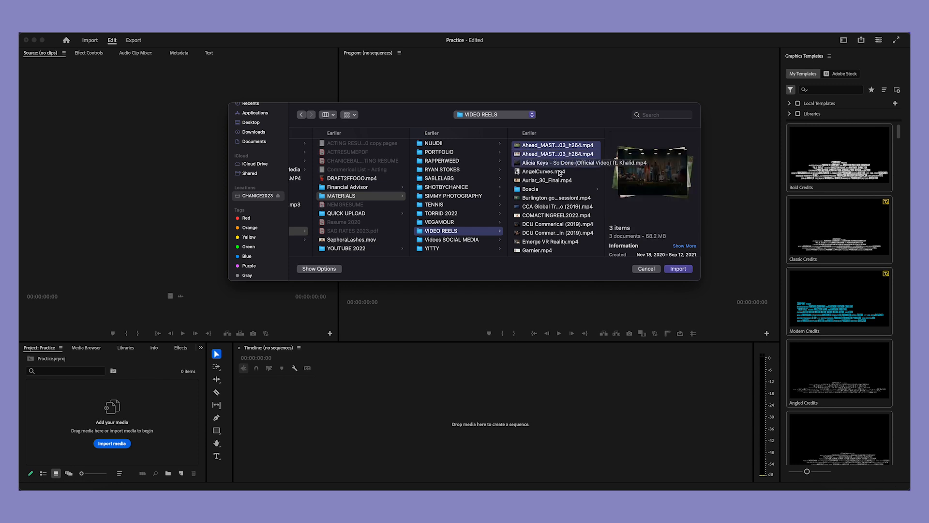
left_click(560, 172, "shift")
left_click(558, 180, "shift")
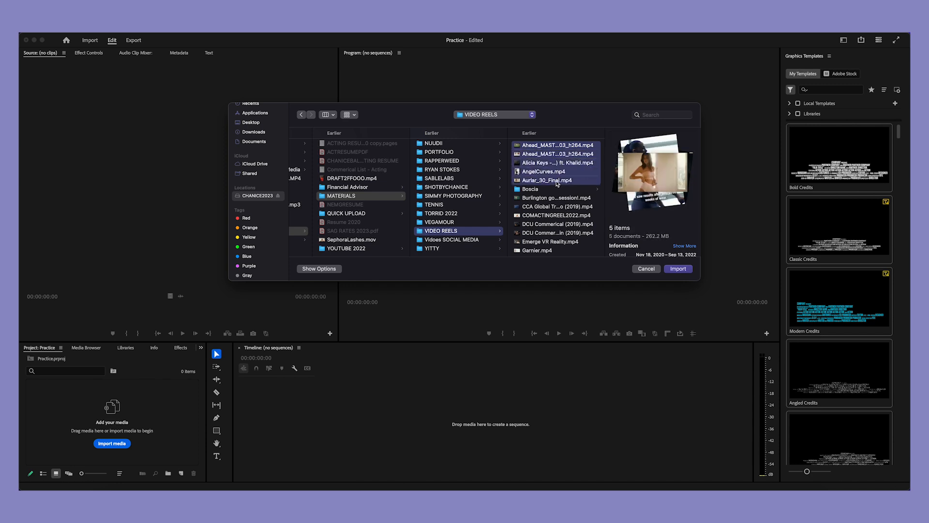
left_click(676, 269)
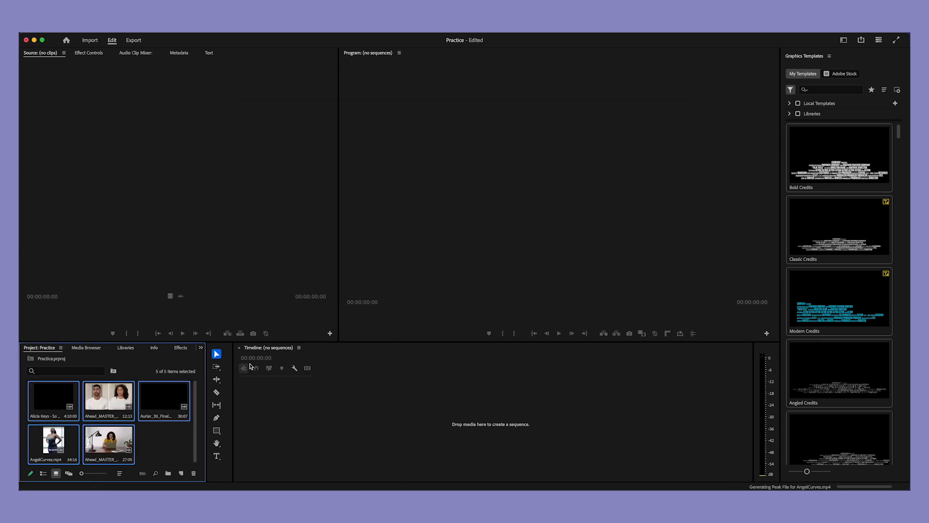
Step: Open the Ahead_MASTER clip of the woman at the laptop as source and place only its video on V1 in a new sequence
double_click(111, 438)
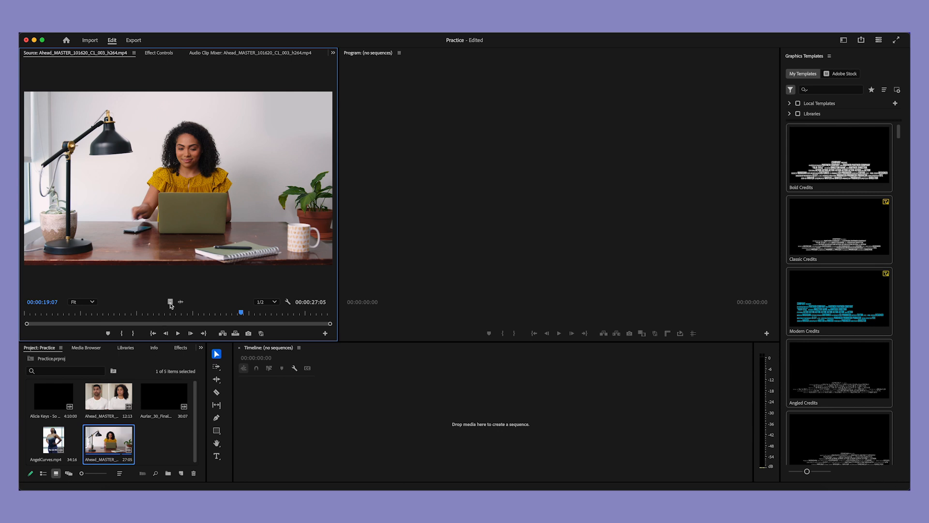
left_click_drag(170, 305, 356, 397)
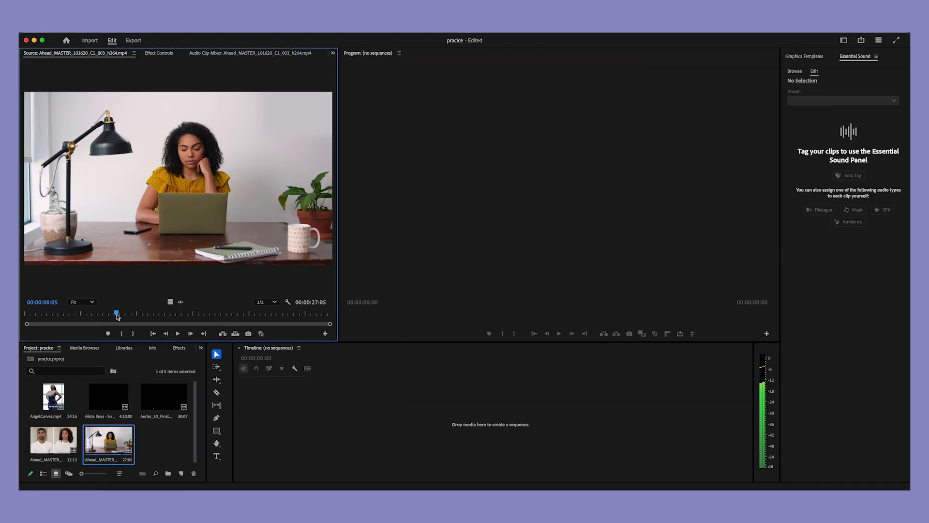
left_click_drag(117, 316, 114, 316)
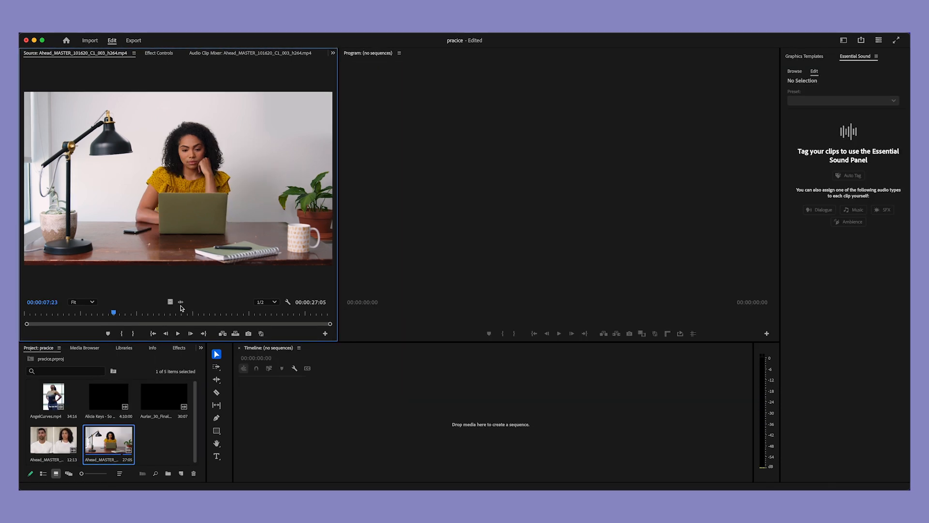
left_click_drag(172, 305, 376, 403)
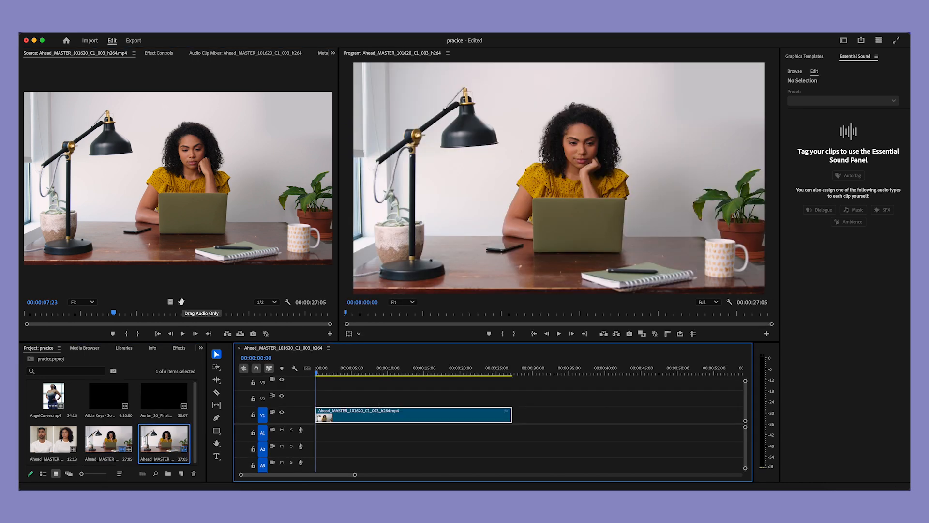
Step: Add only the source clip's audio to track A1 at the start of the sequence, beneath its video
left_click_drag(181, 302, 316, 438)
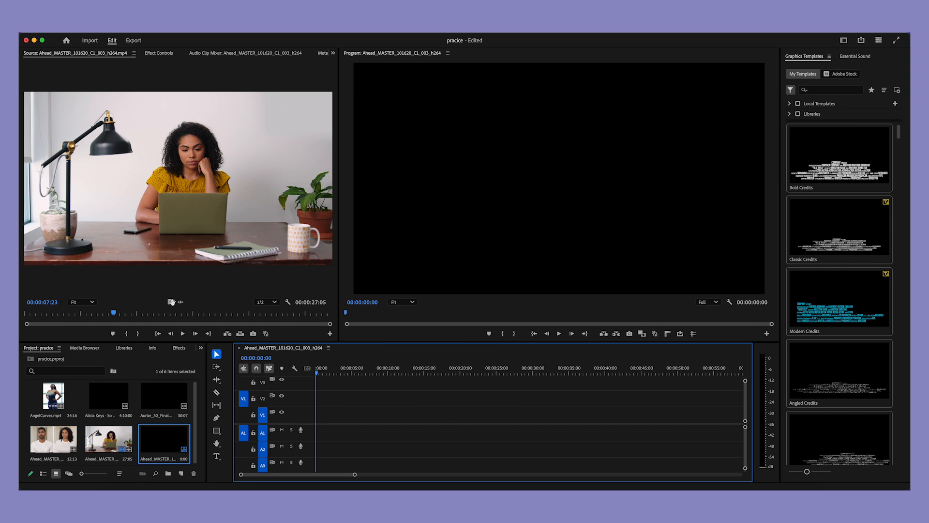
left_click_drag(171, 301, 322, 418)
left_click(183, 301)
left_click_drag(180, 303, 316, 436)
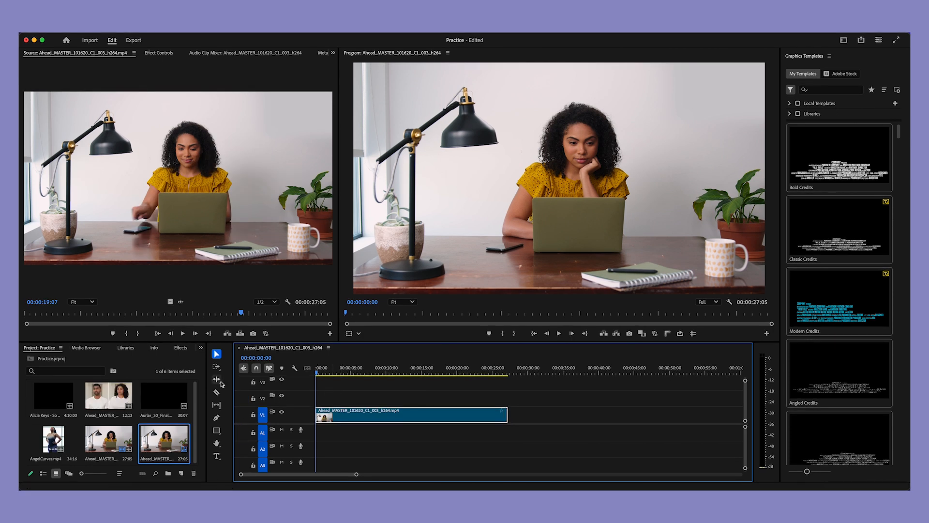
Step: Cut the V1 clip with the Razor tool at about 5, 10 and 17 seconds, and return to the Selection tool
left_click(217, 393)
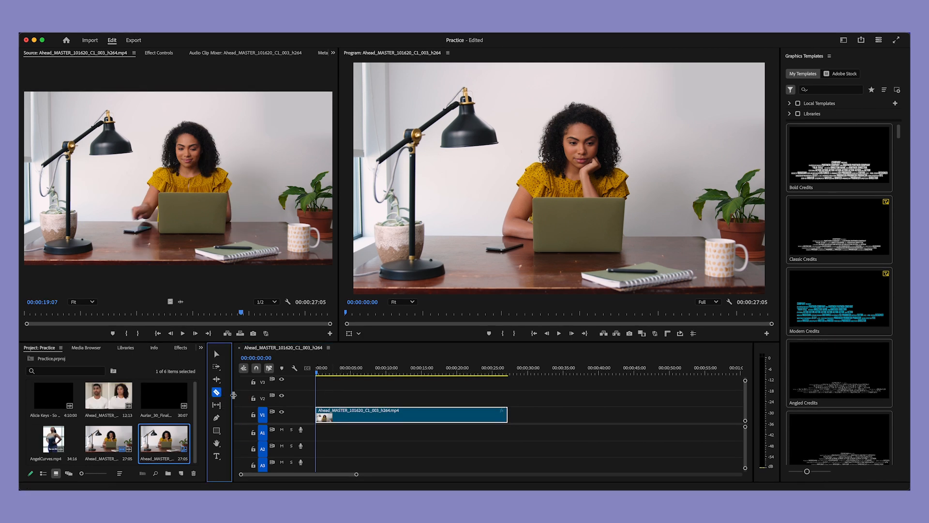
left_click(349, 412)
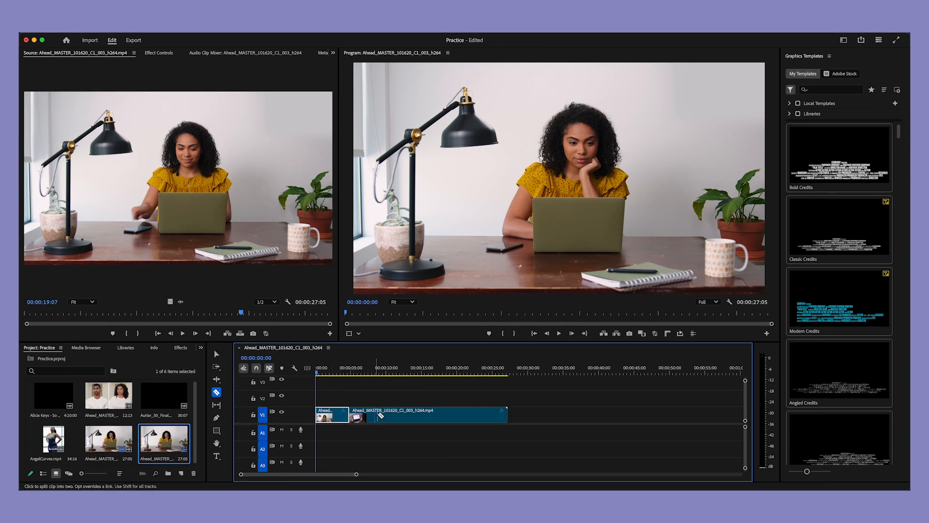
left_click(390, 413)
left_click(437, 414)
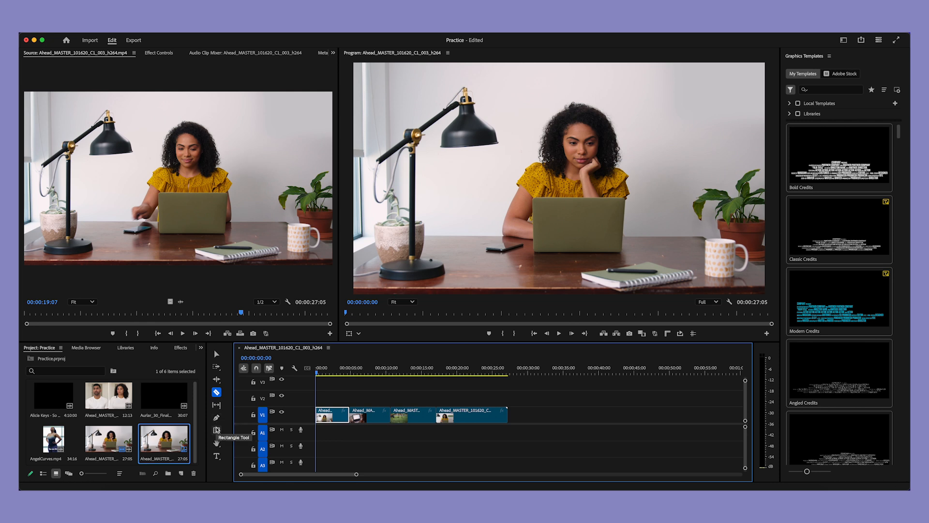
key("v")
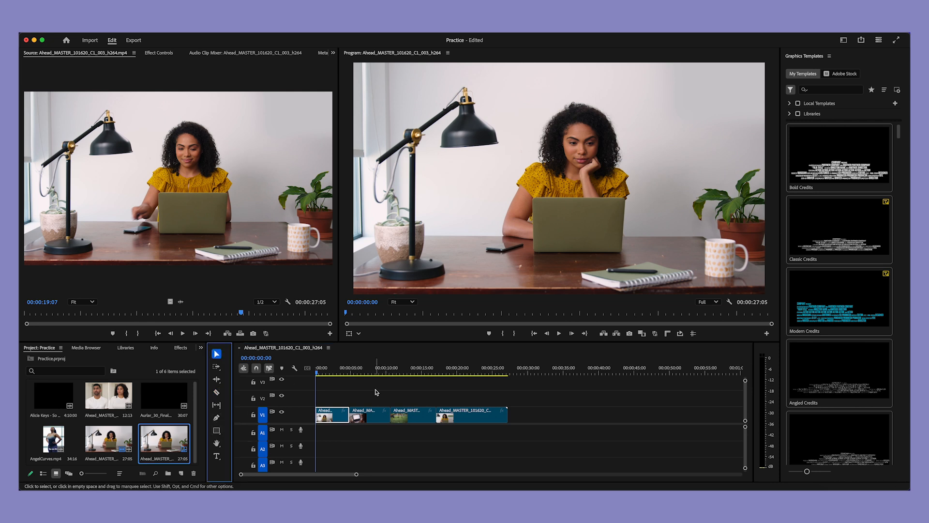
Step: Apply the Split video transition from the Slide group to the cut between the first and second clips on V1
left_click(178, 348)
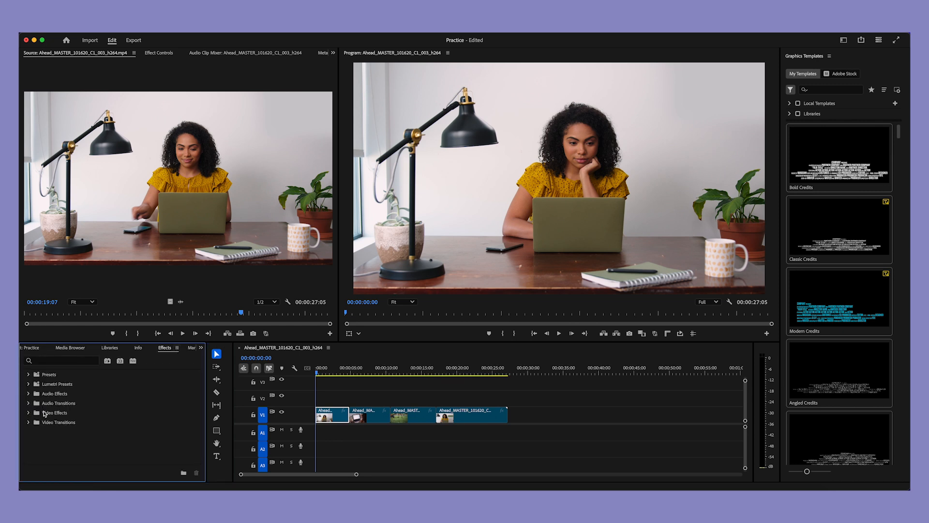
left_click(28, 423)
scroll(48, 424, "down", 3)
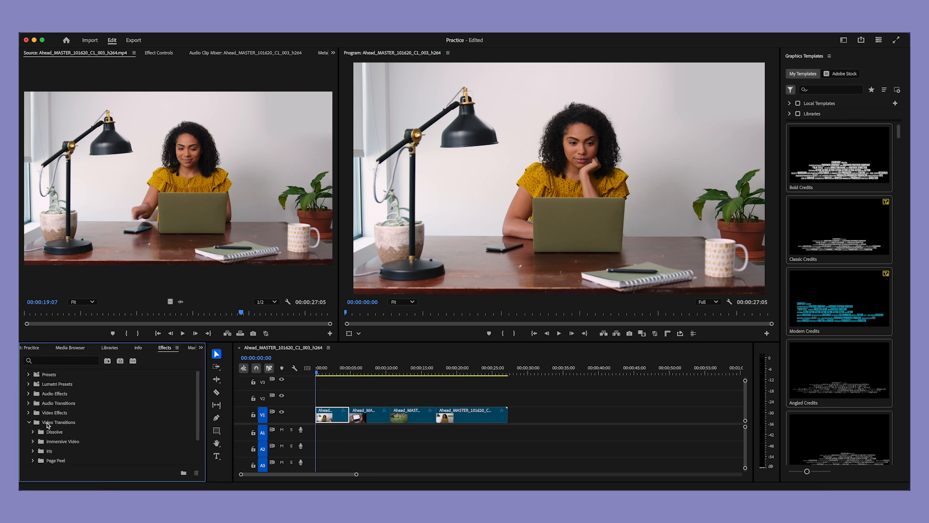
left_click(33, 431)
left_click(33, 412)
scroll(63, 435, "down", 5)
left_click(34, 441)
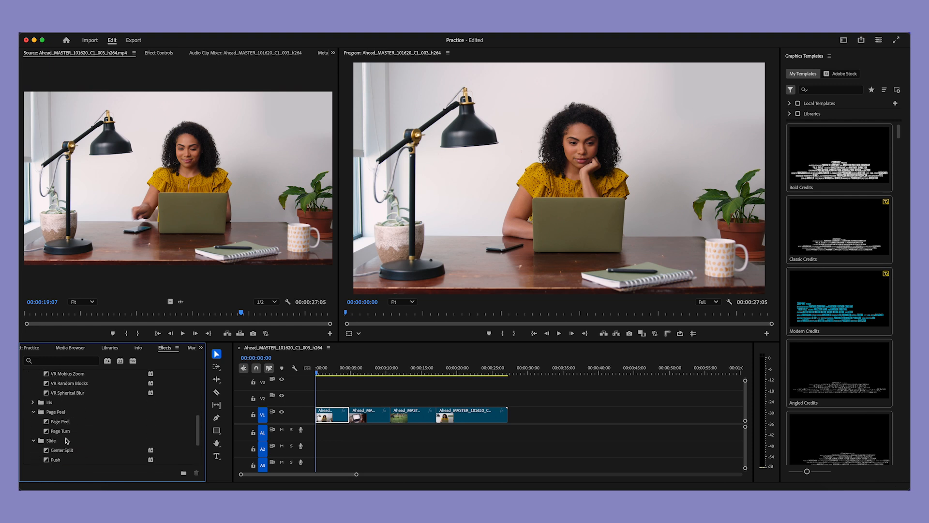
scroll(38, 441, "down", 3)
left_click_drag(56, 434, 352, 425)
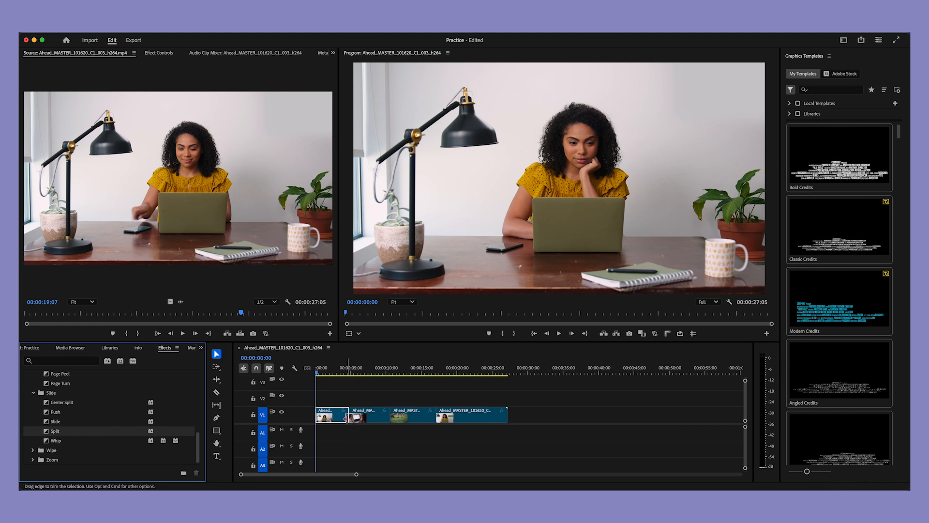
Step: Play back the sequence from about 4 seconds across the Split transition between the first two V1 clips
left_click(345, 373)
key("space")
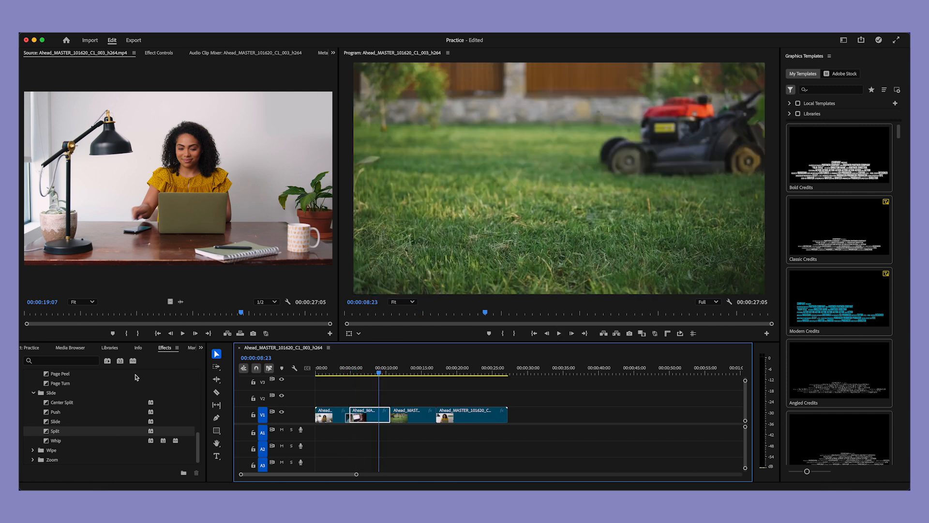
Step: Place only the source clip's audio on A1 at the start of the sequence and adjust its gain by 5 dB
left_click_drag(180, 303, 313, 437)
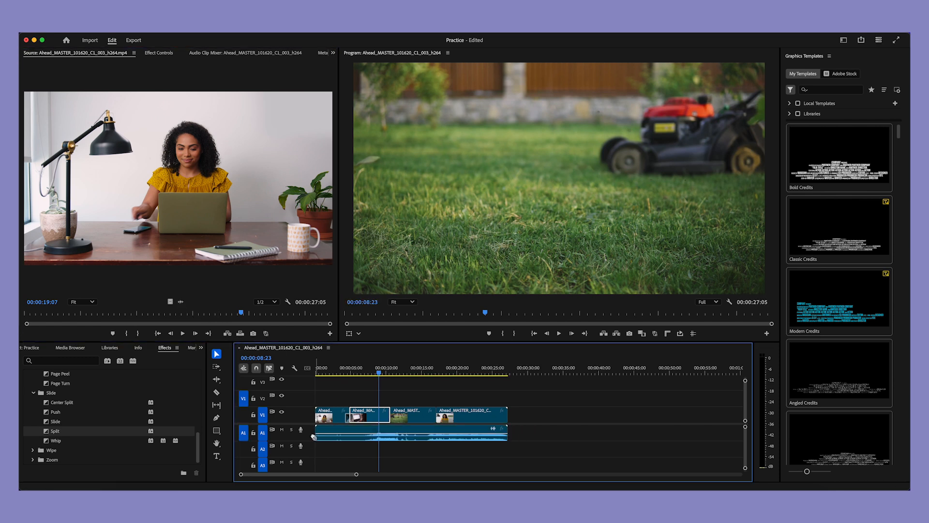
left_click(340, 439)
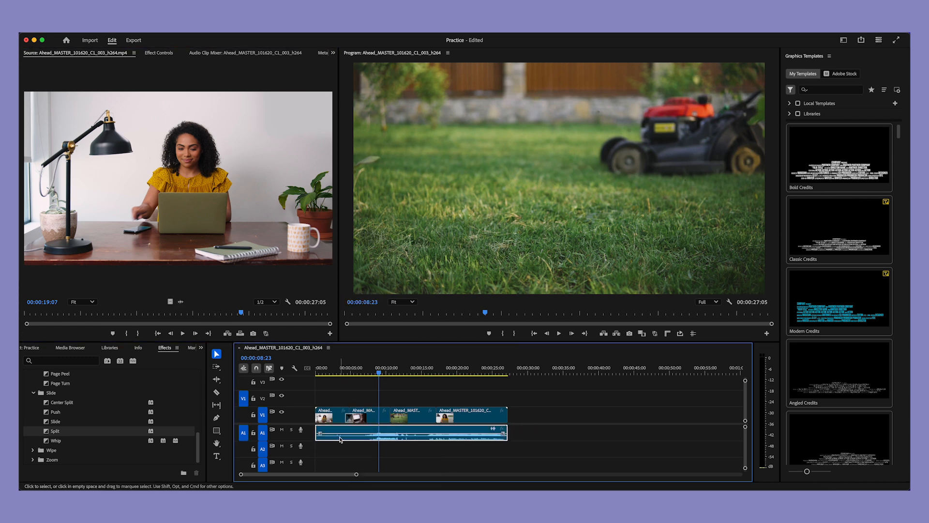
right_click(340, 438)
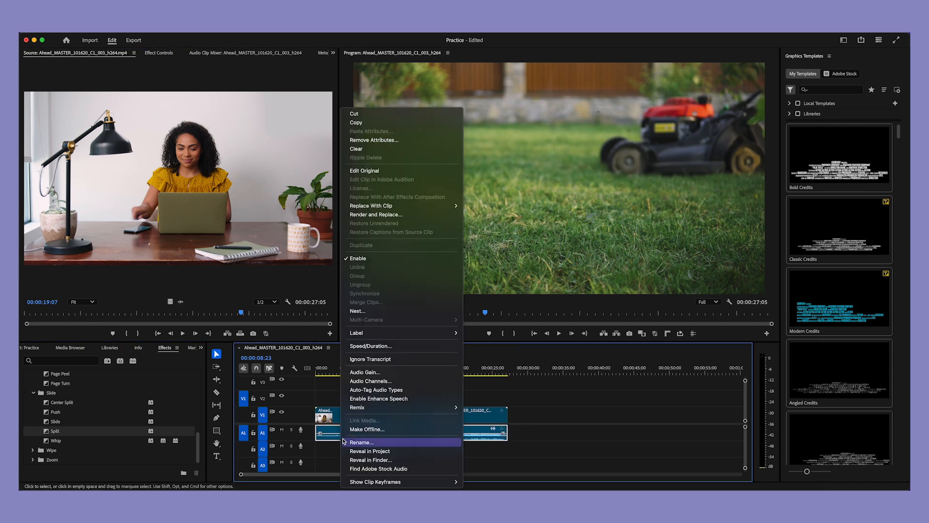
left_click(389, 374)
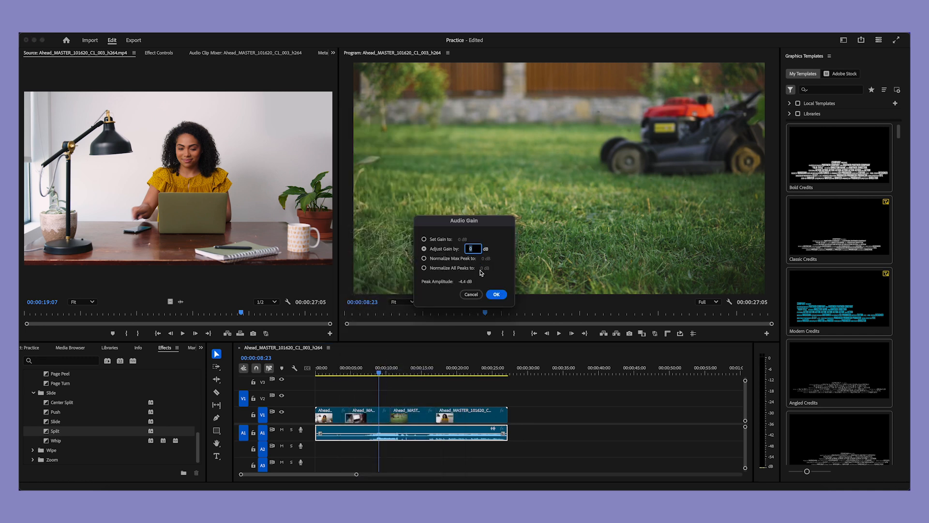
type("5")
left_click(496, 294)
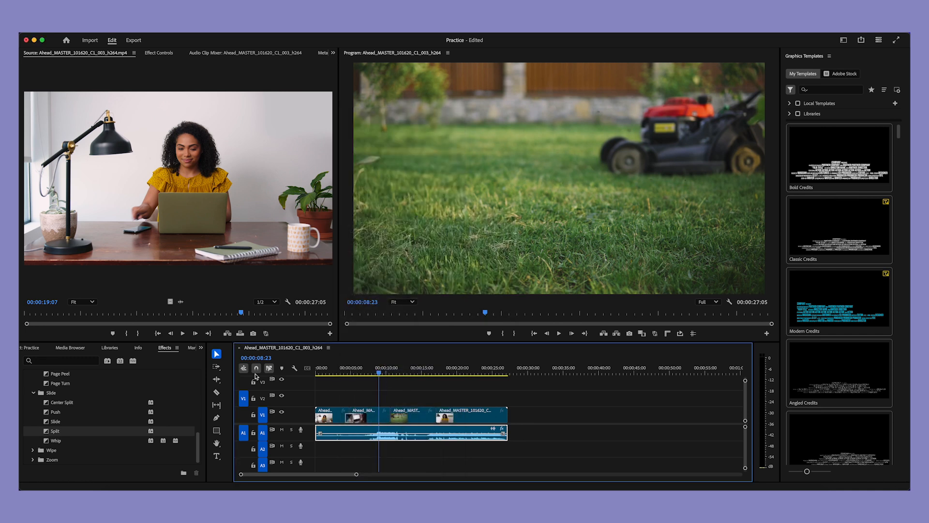
Step: Import the africa_sun music file into the project, place it on A2 at the sequence start, and play it back briefly
left_click(30, 347)
right_click(142, 372)
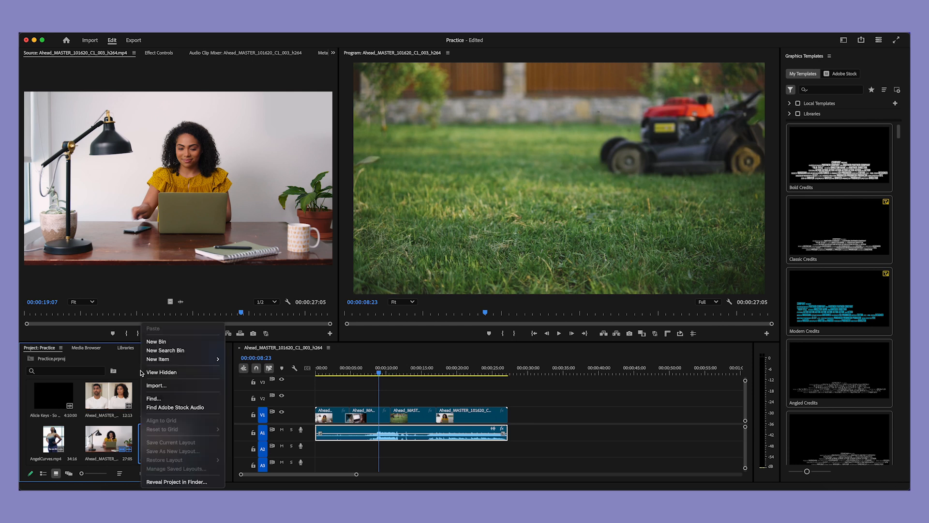
left_click(161, 388)
left_click(617, 146)
left_click(668, 271)
left_click_drag(72, 438, 339, 449)
key("space")
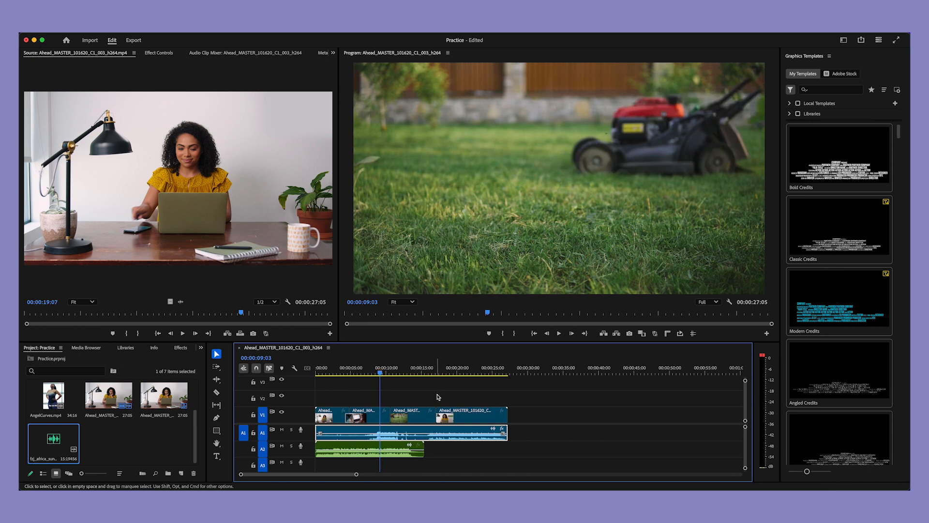
key("d")
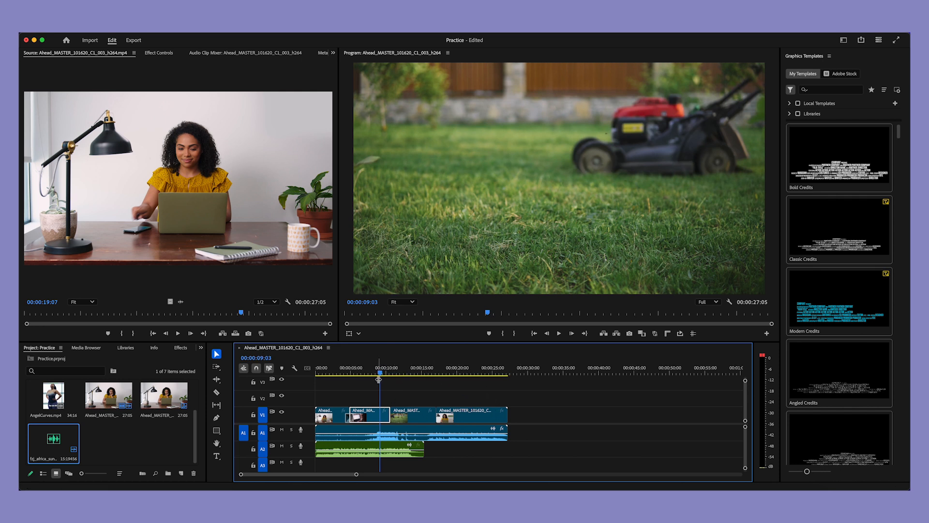
Step: Open the media export settings for the sequence and check the export file name, keeping it as it is
left_click(85, 28)
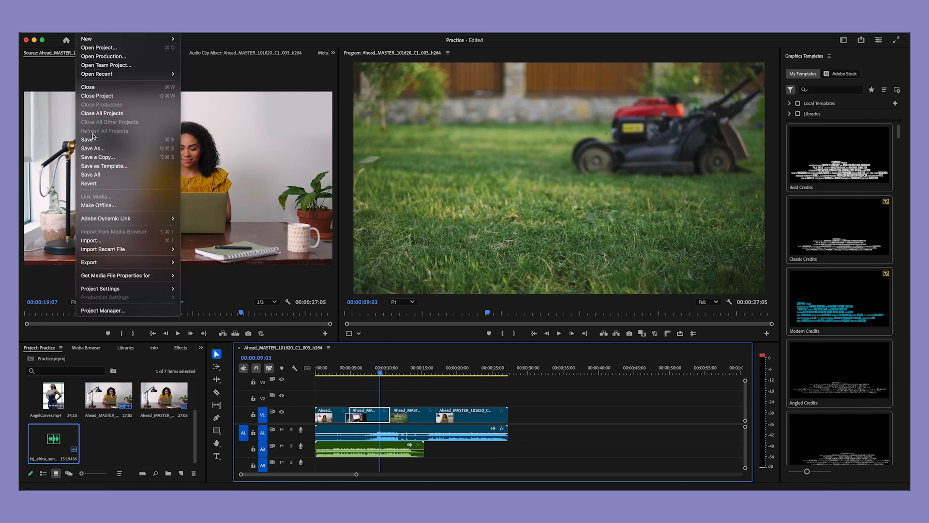
mouse_move(116, 262)
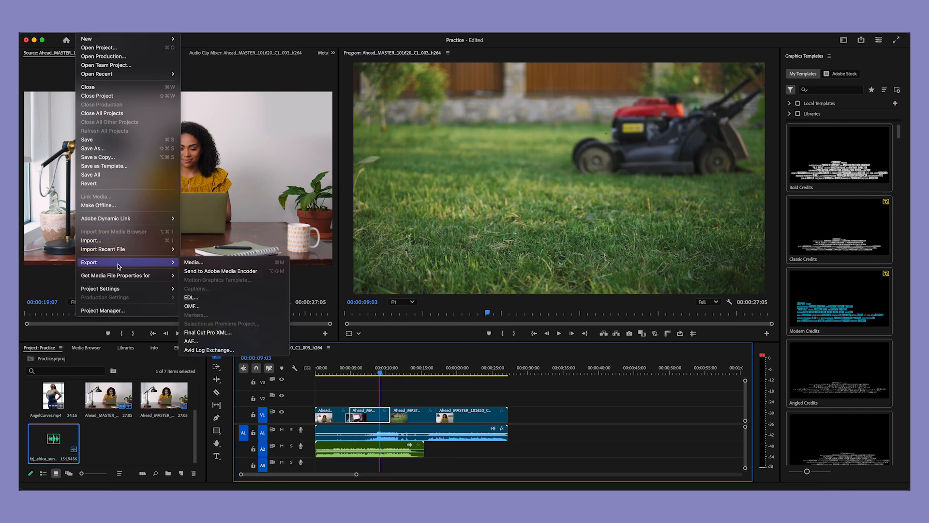
left_click(192, 265)
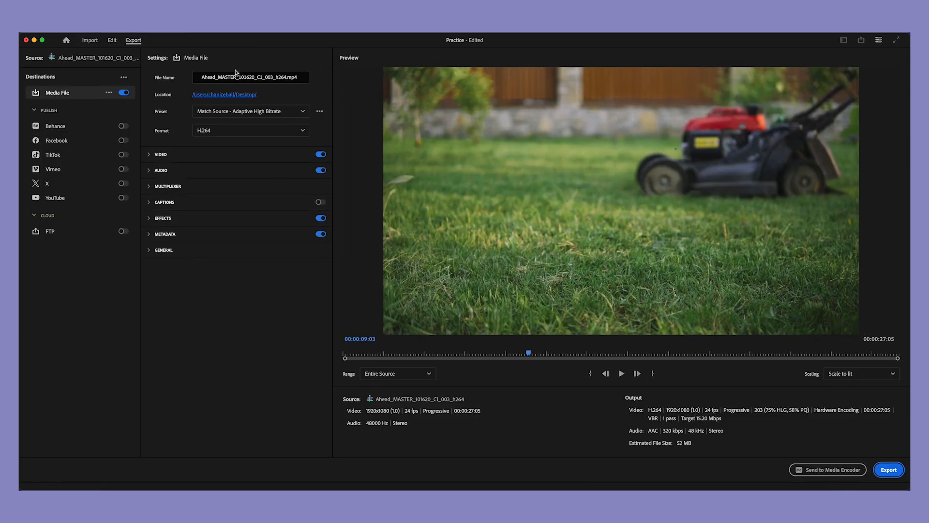
left_click(228, 75)
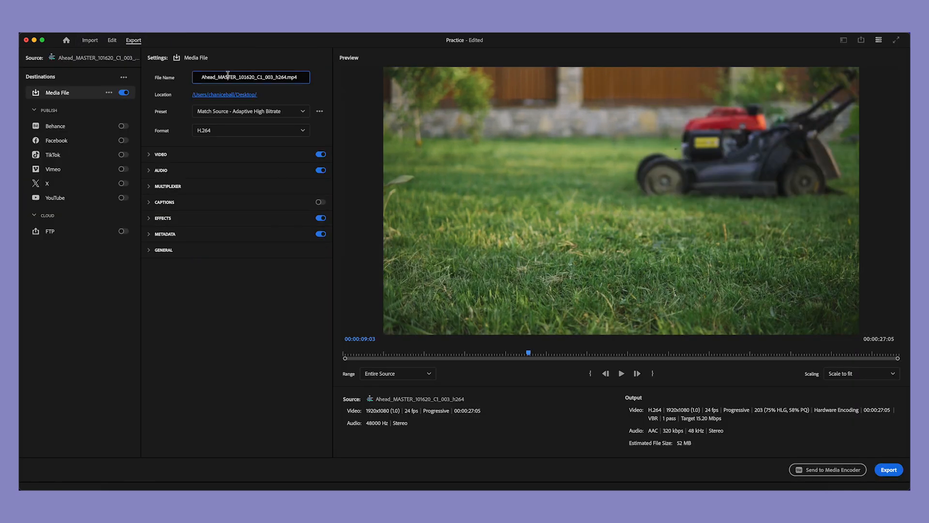
left_click(326, 93)
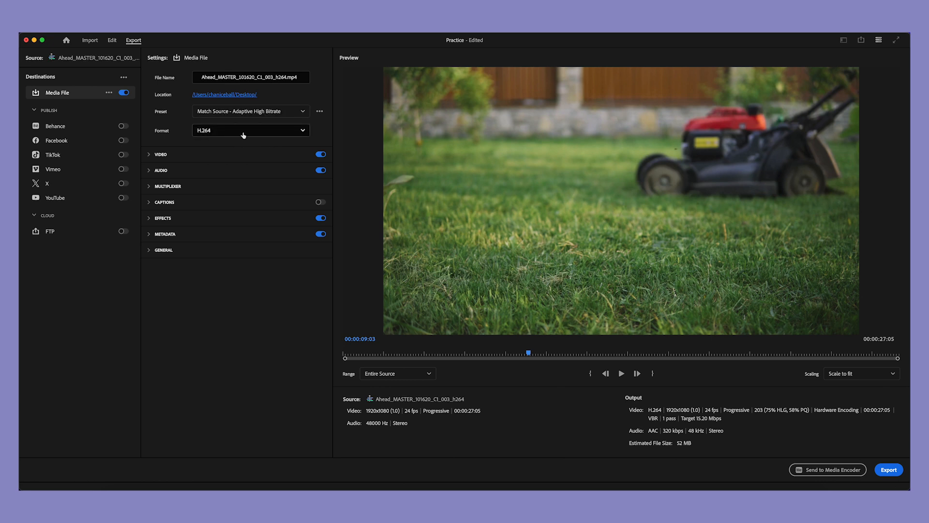
Step: Browse the available export formats, keep H.264 with the Match Source - Adaptive High Bitrate preset, and export the sequence
left_click(303, 131)
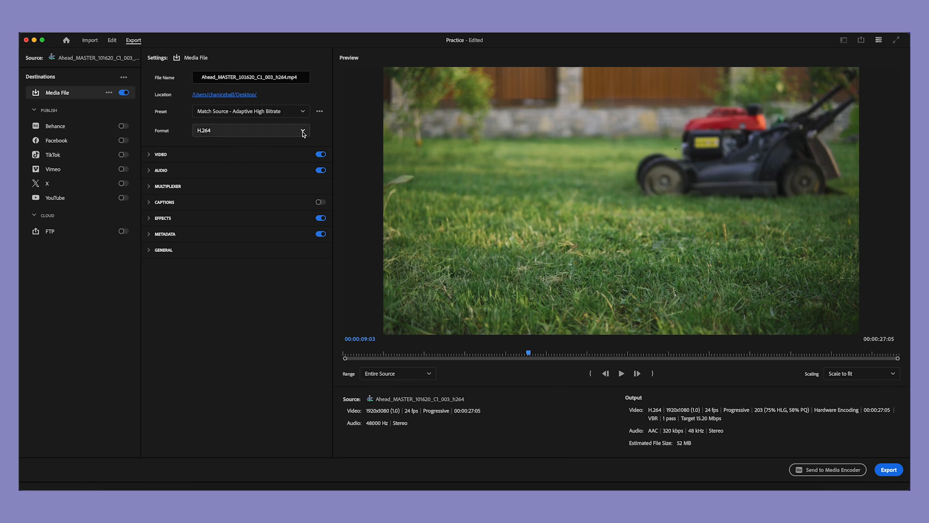
scroll(282, 180, "down", 5)
scroll(282, 179, "down", 3)
left_click(339, 132)
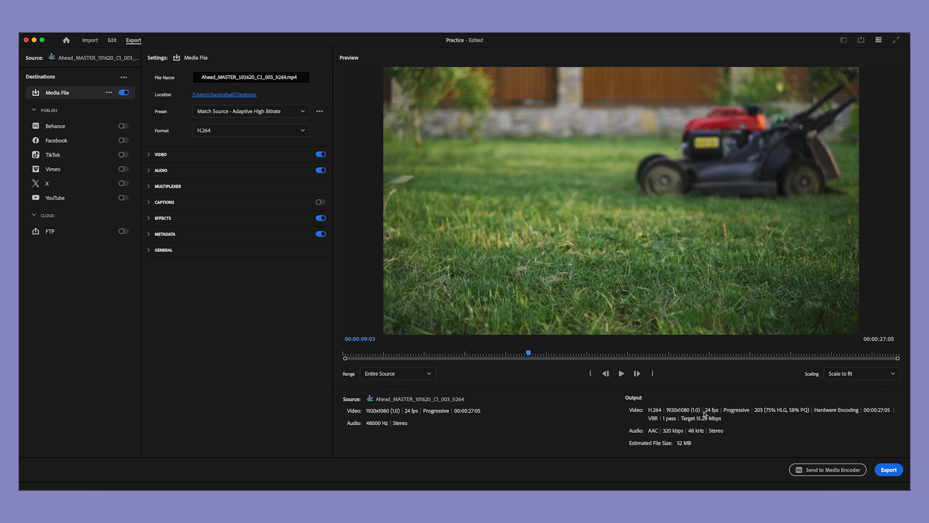
left_click(889, 471)
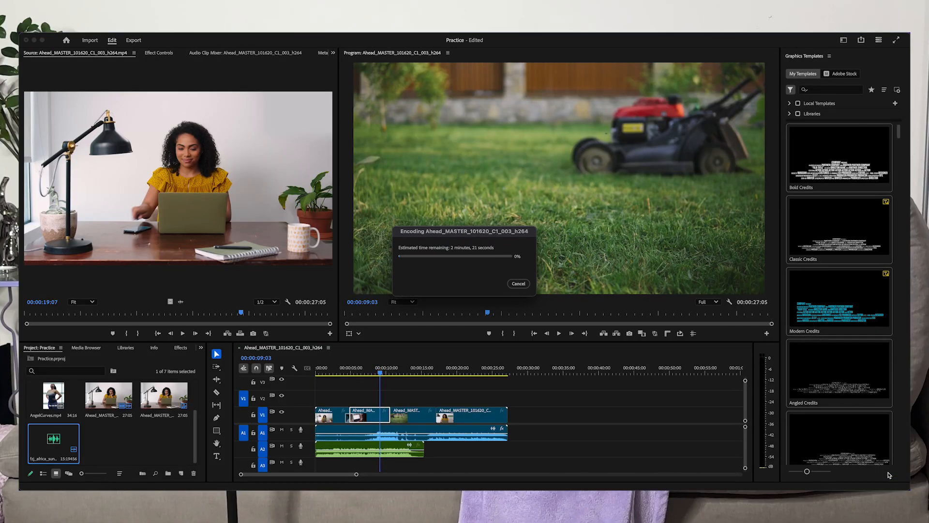